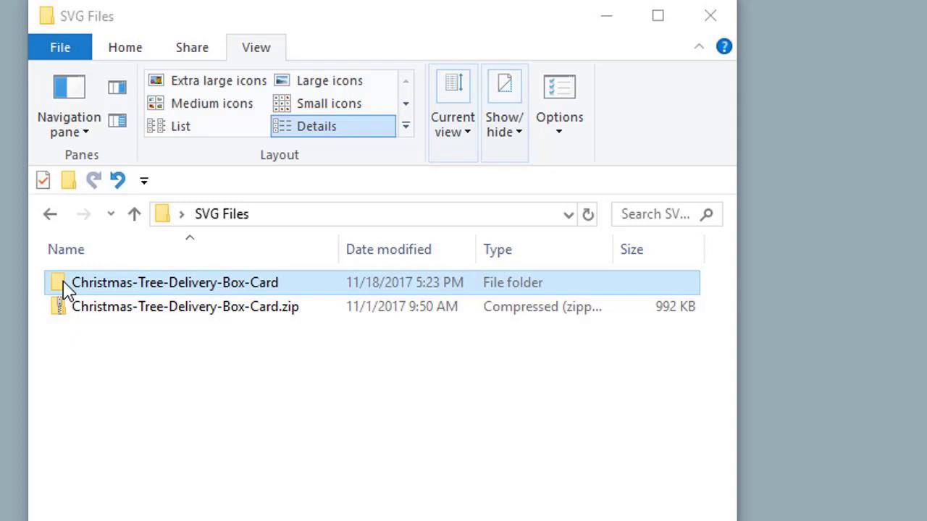
Open the Christmas-Tree-Delivery-Box-Card folder, look inside SVG Files, then return to the card's main folder
double_click(64, 288)
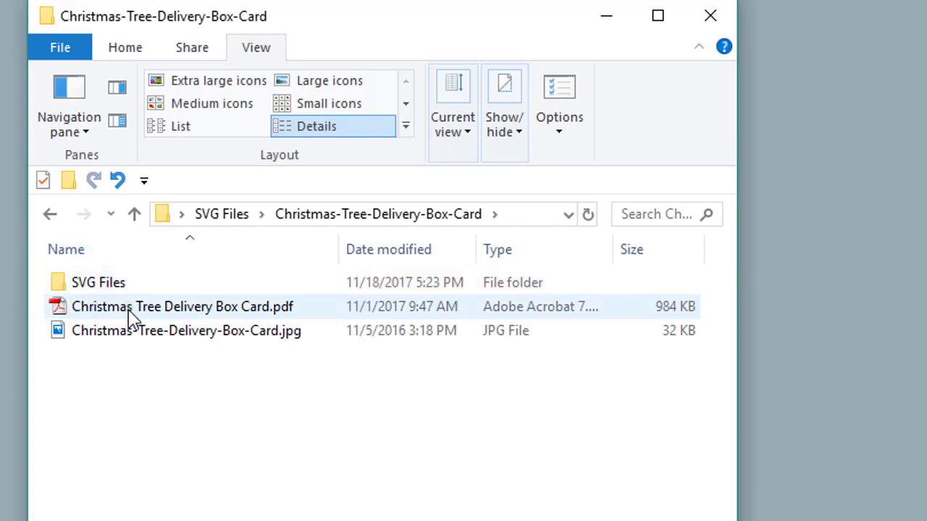
double_click(98, 293)
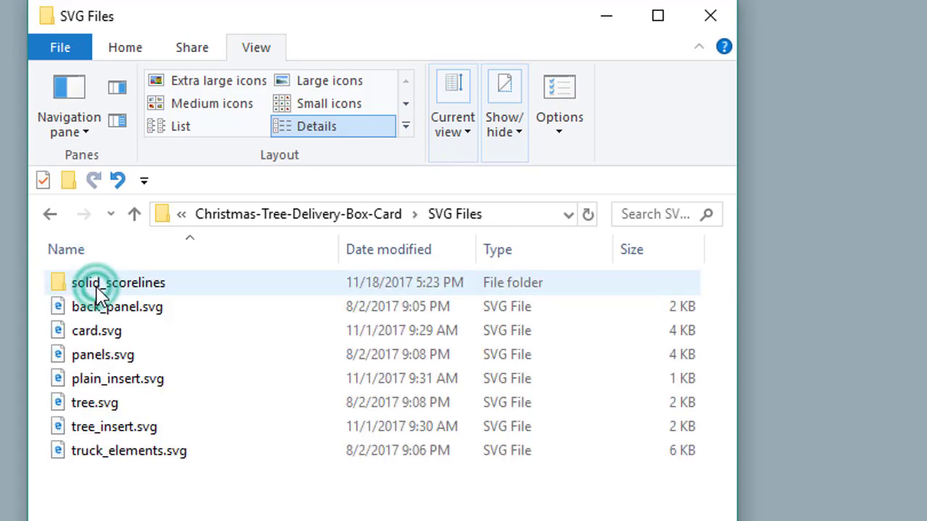
left_click(134, 214)
double_click(140, 310)
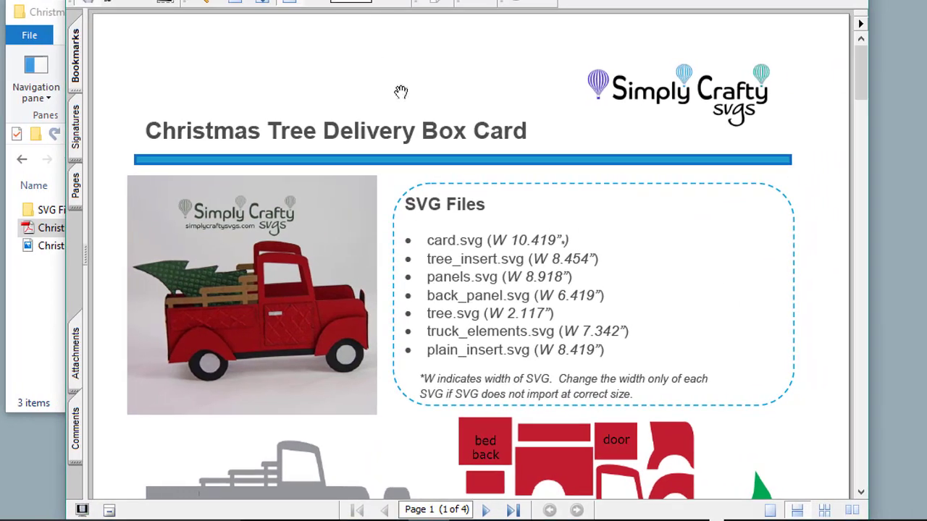
scroll(384, 210, "down", 2)
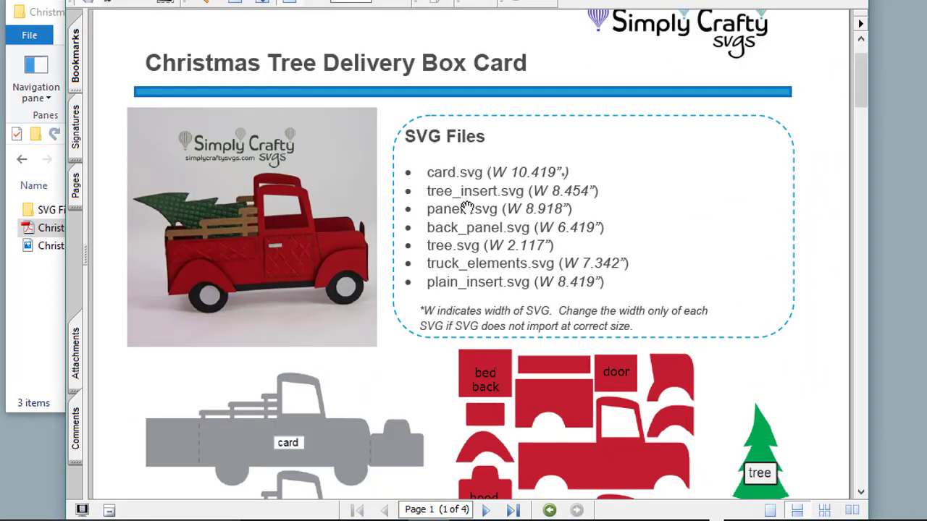
scroll(439, 240, "down", 6)
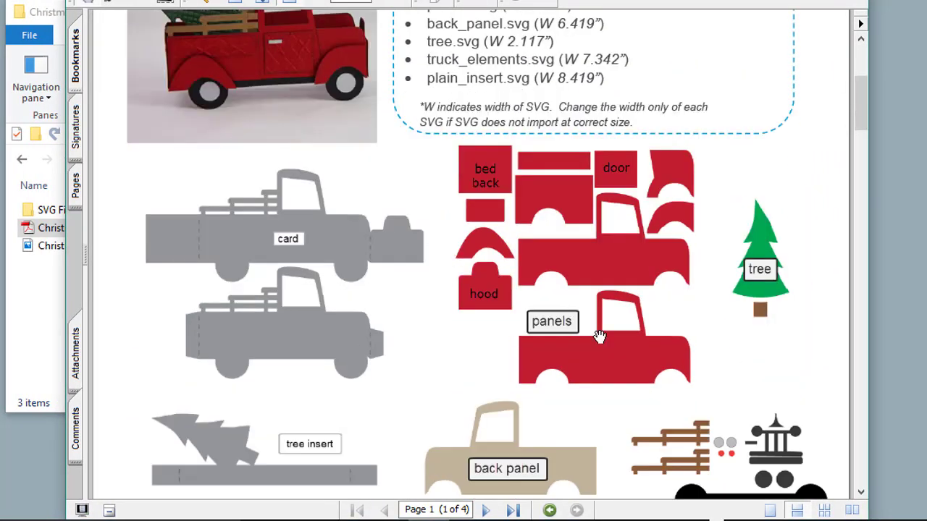
scroll(599, 336, "down", 4)
scroll(599, 336, "down", 10)
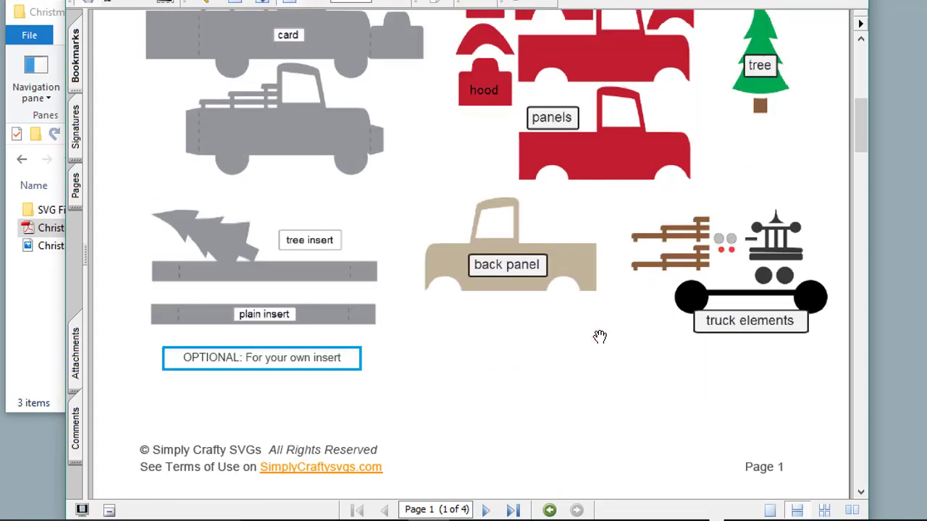
scroll(600, 336, "down", 4)
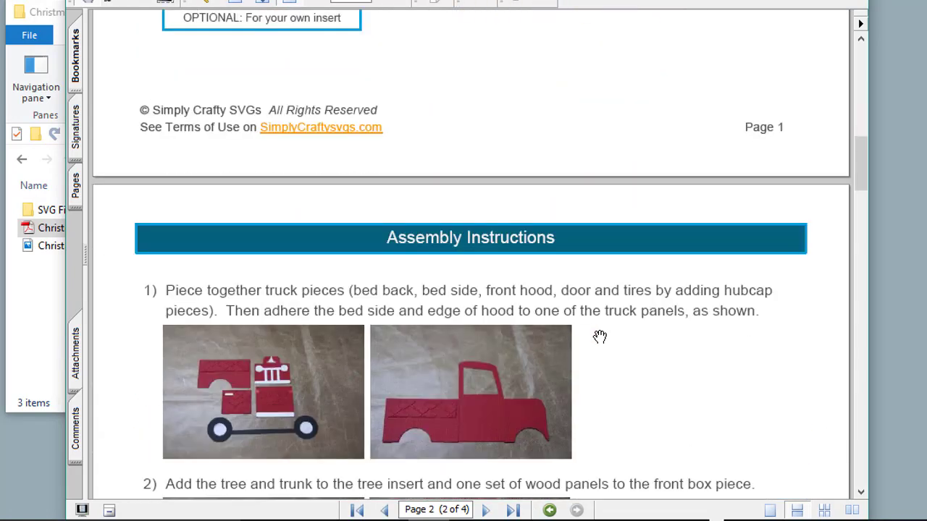
scroll(600, 336, "down", 2)
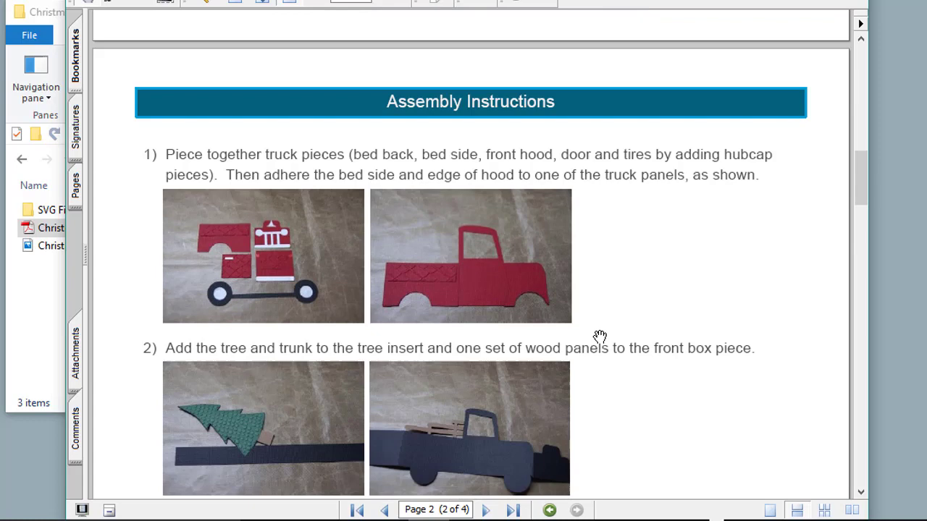
Close the PDF, open the SVG Files folder and start a new blank project
key("alt+F4")
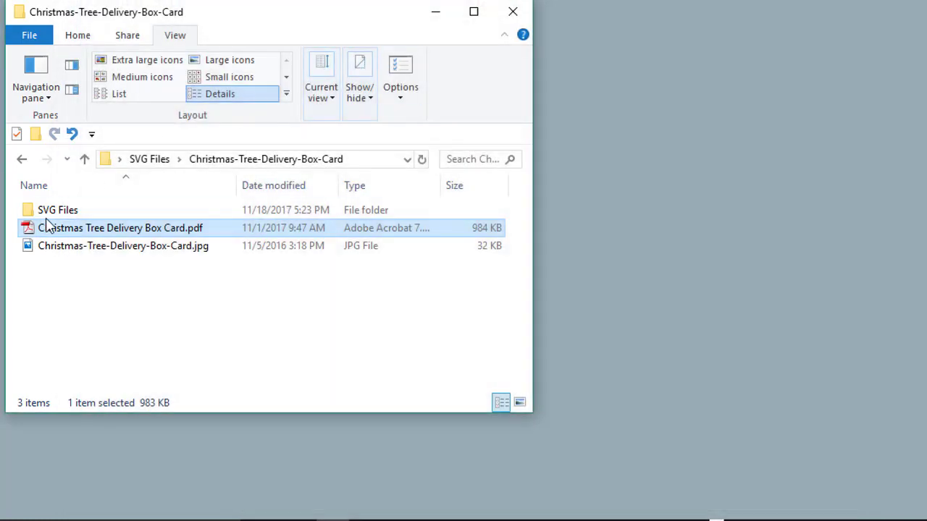
double_click(48, 211)
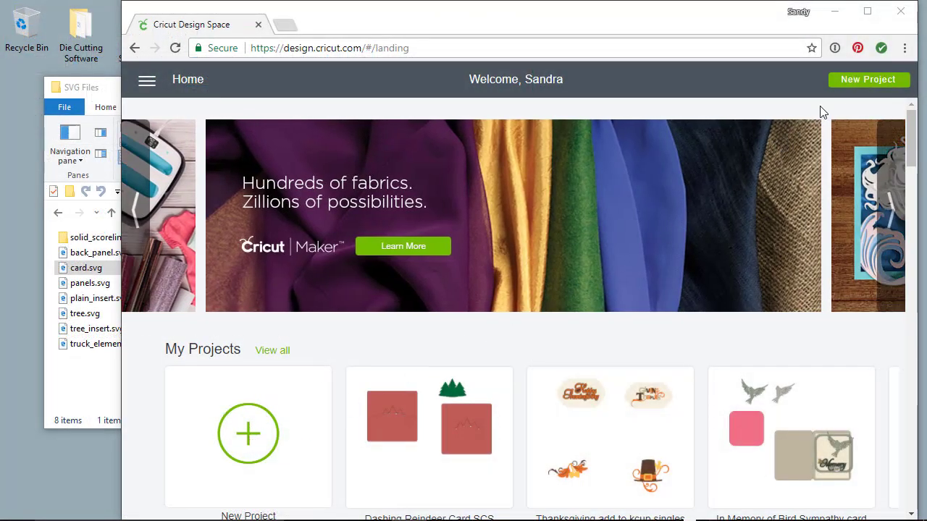
left_click(853, 85)
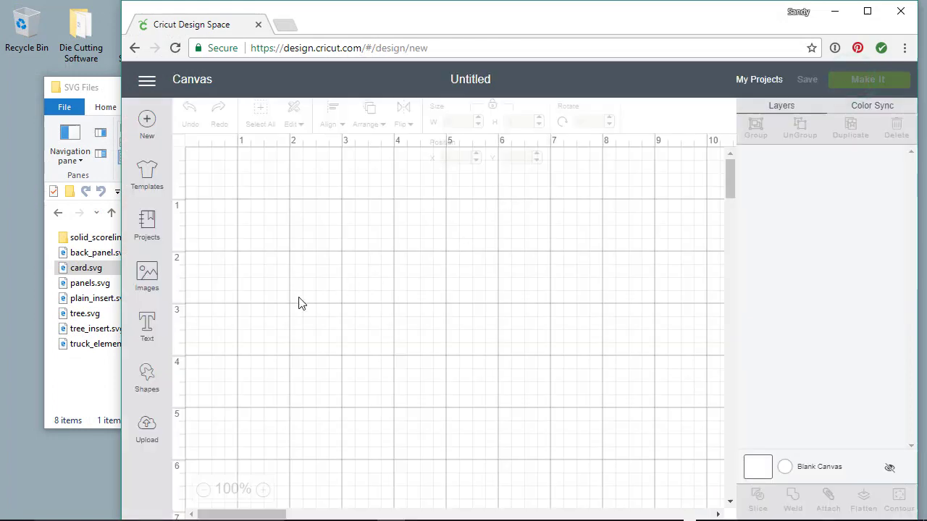
Upload card.svg from the SVG Files folder into the Upload Image drop area
left_click(143, 439)
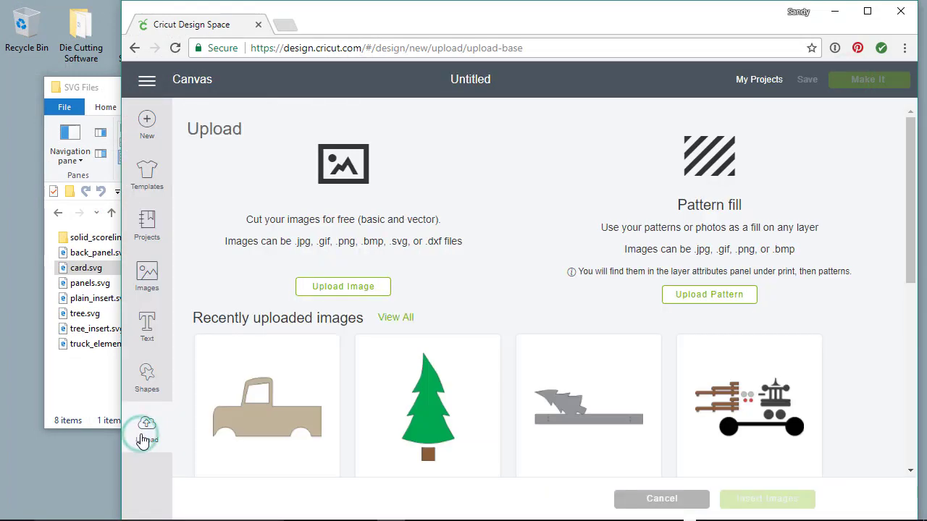
left_click(328, 287)
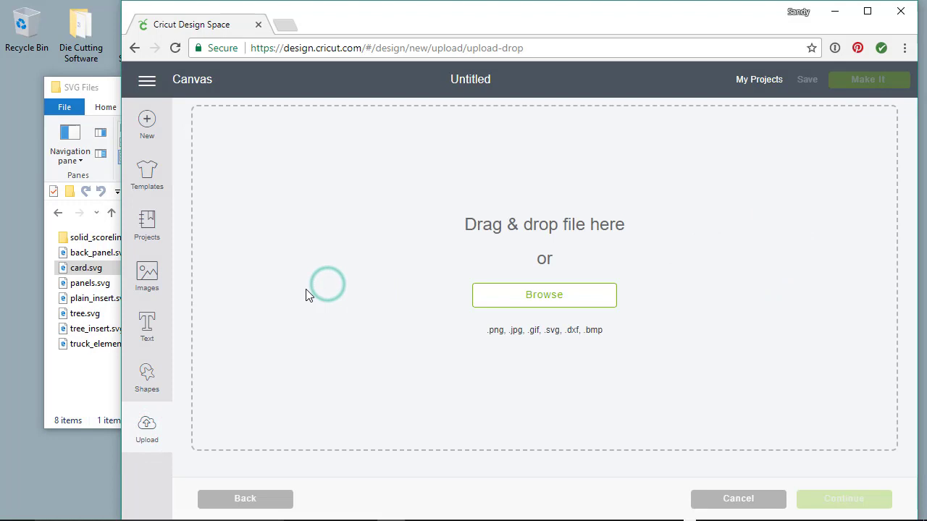
left_click(60, 398)
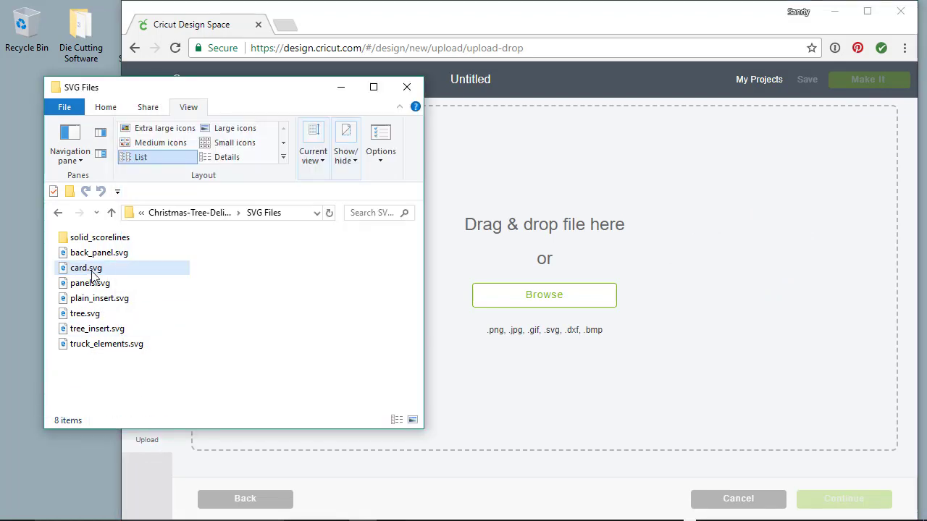
left_click_drag(93, 276, 523, 305)
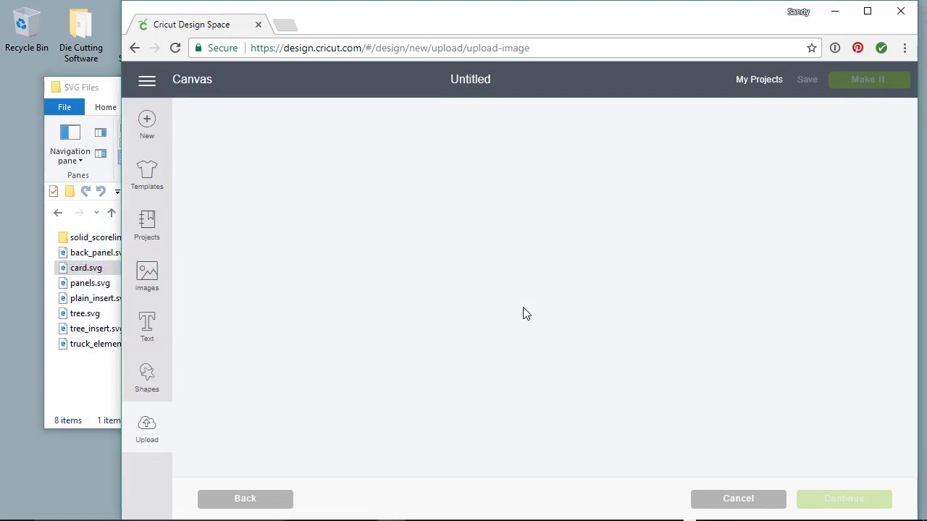
left_click(504, 228)
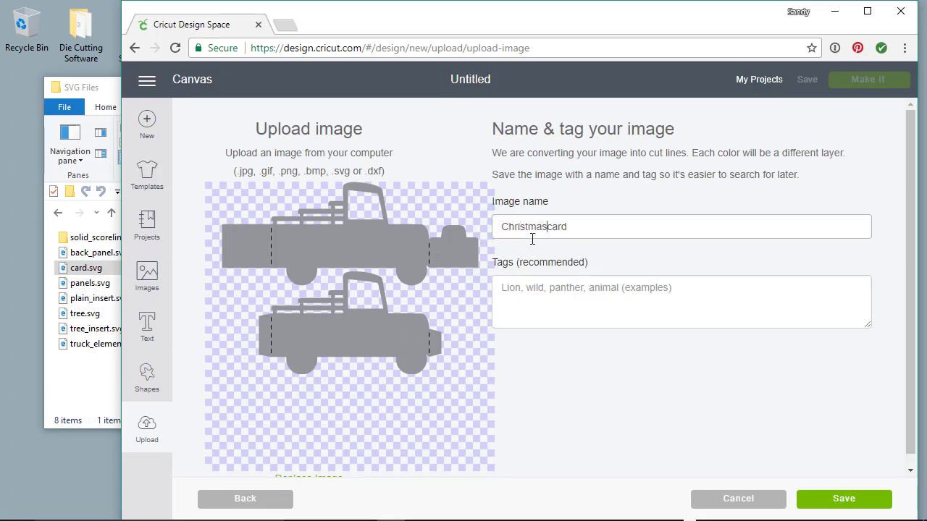
Name the image 'Christmas Tree Delivery box card' and copy that name
type("Christmas Tree Delivery box")
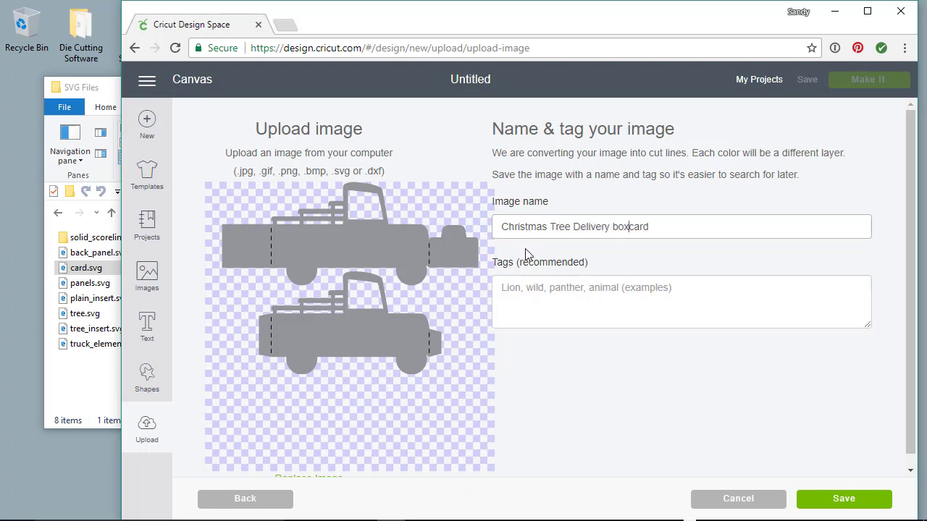
key("BackSpace")
key("BackSpace")
key("BackSpace")
key("BackSpace")
key("BackSpace")
left_click_drag(657, 228, 496, 228)
right_click(547, 229)
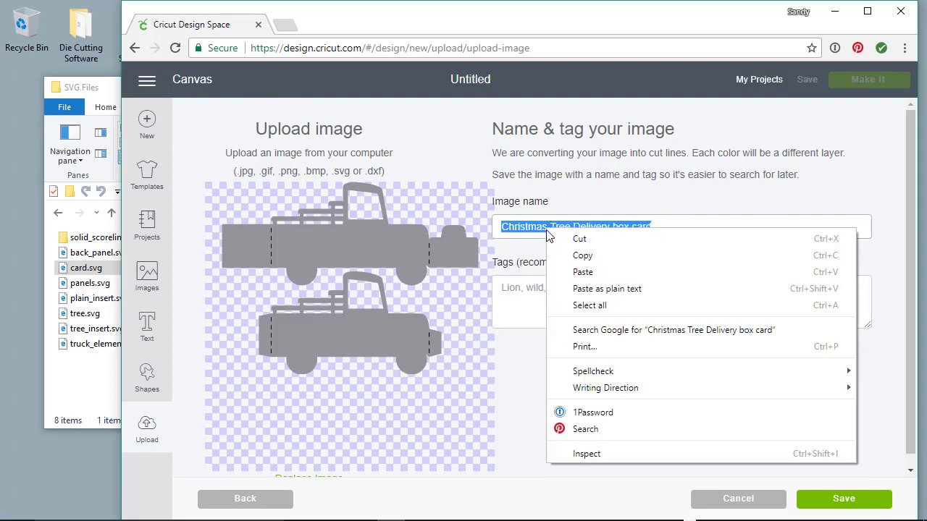
left_click(568, 258)
Tag the image 'Christmas box card, simply crafty svgs' and save it
key("Tab")
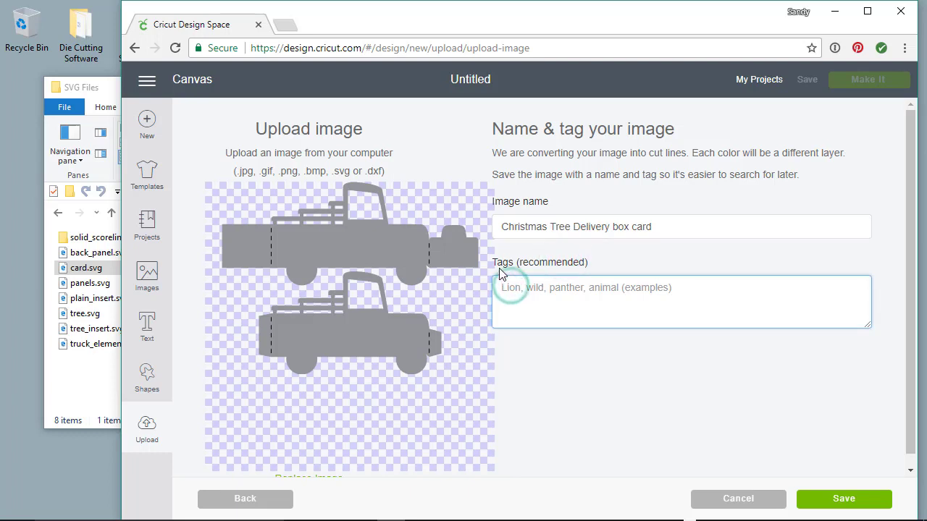
type("Christ")
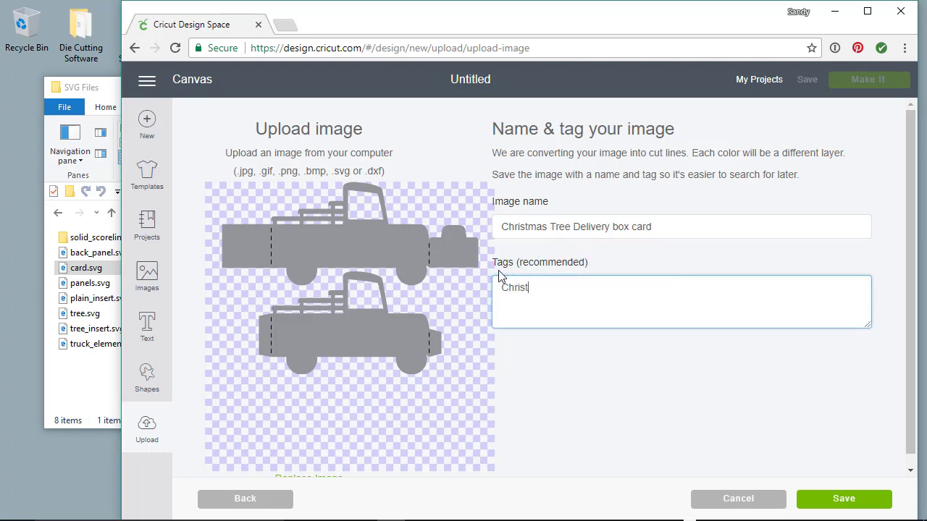
type("mas box card, simply crafty s")
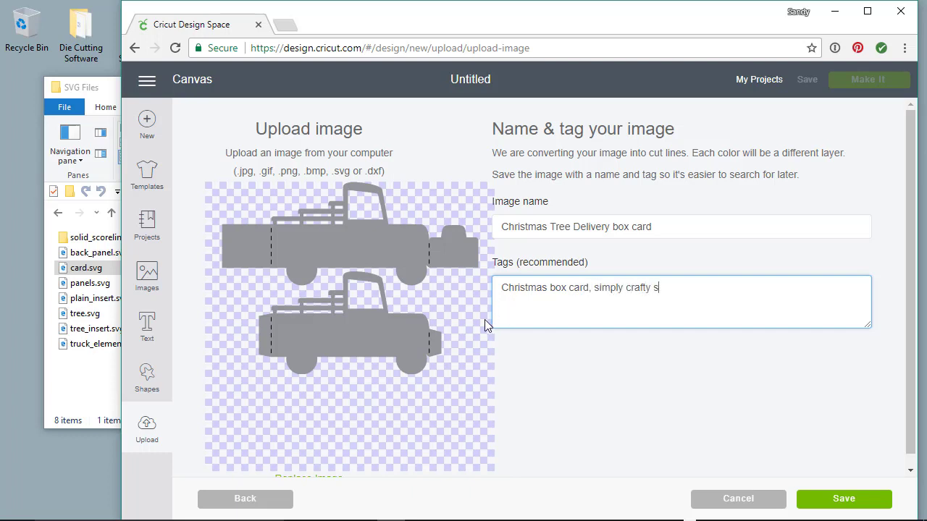
type("vgs")
left_click(844, 499)
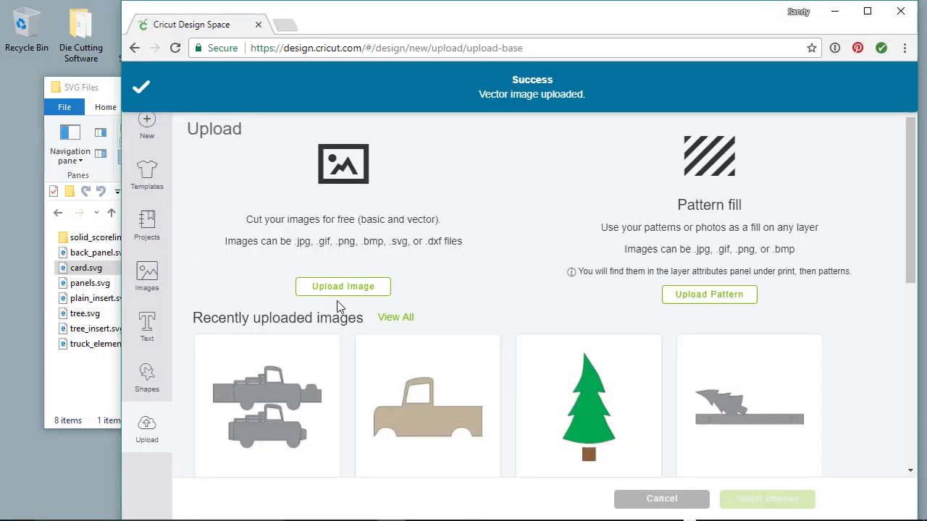
Browse for panels.svg and load it as a new upload
left_click(335, 290)
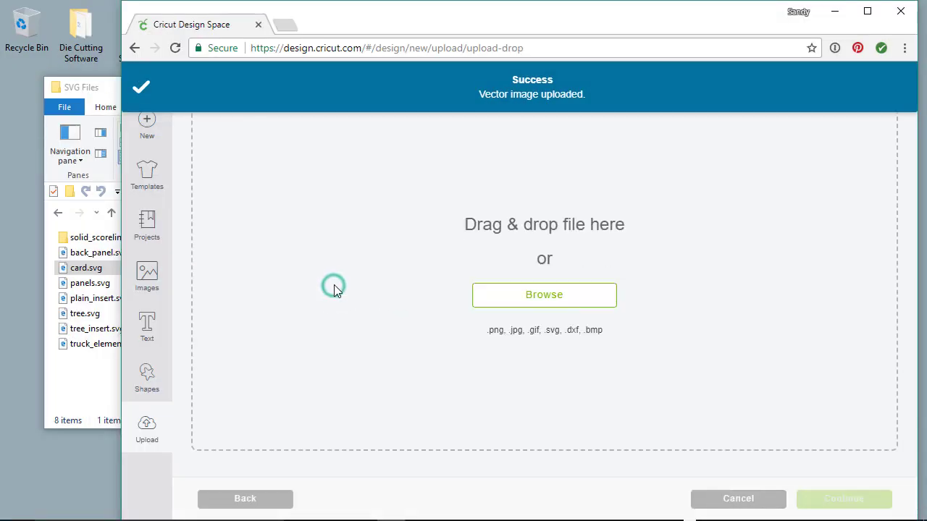
left_click(547, 302)
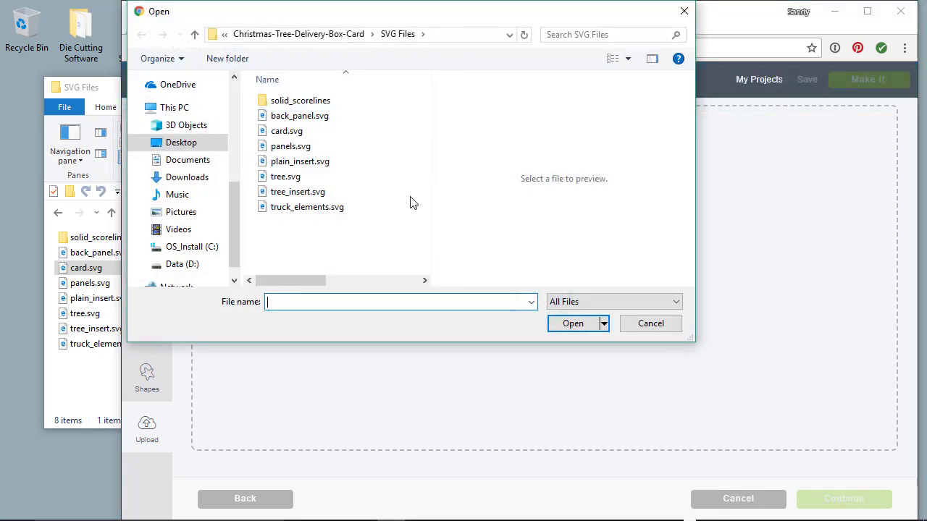
left_click(294, 147)
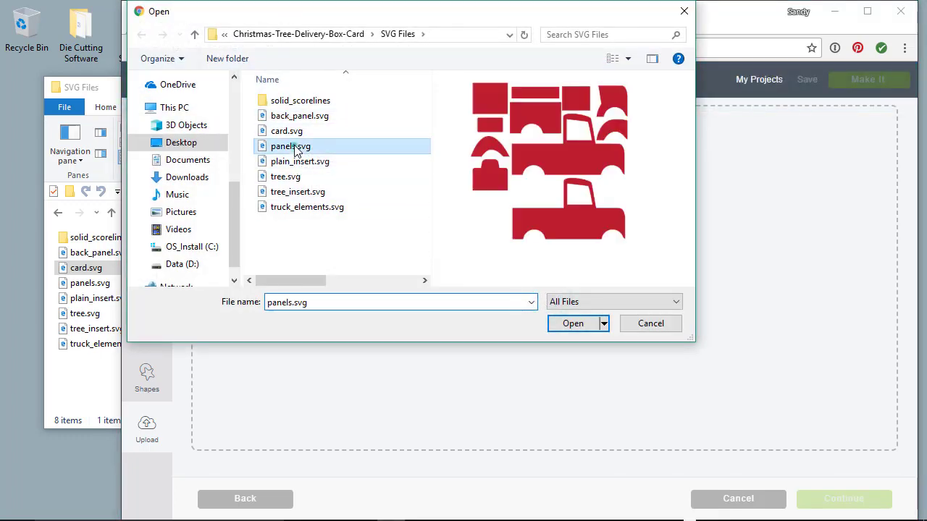
left_click(571, 323)
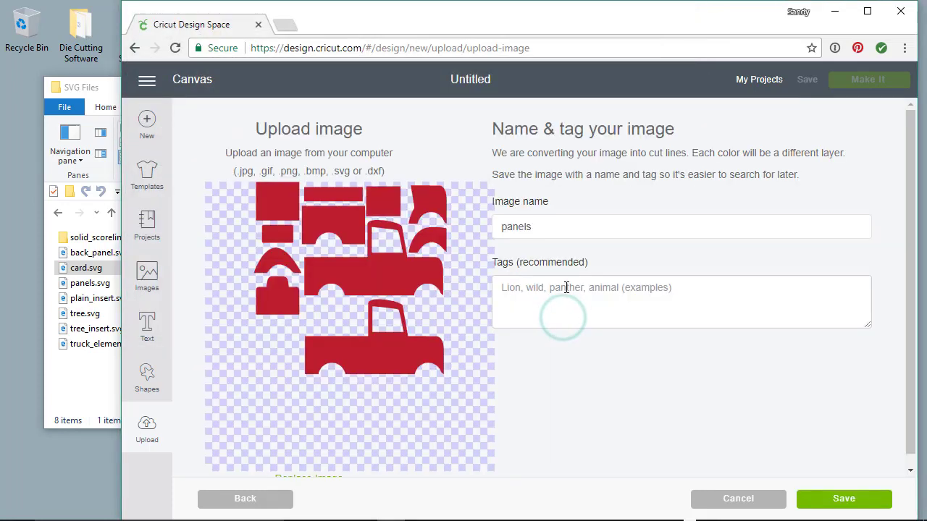
Name it 'Christmas Tree Delivery box card panels', tag it 'Christmas box card' and save
left_click(500, 229)
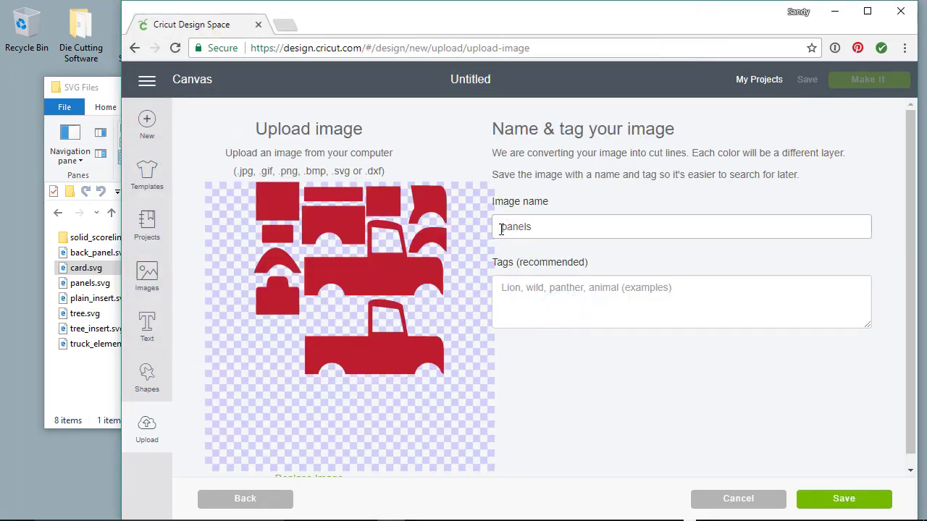
right_click(500, 230)
left_click(527, 316)
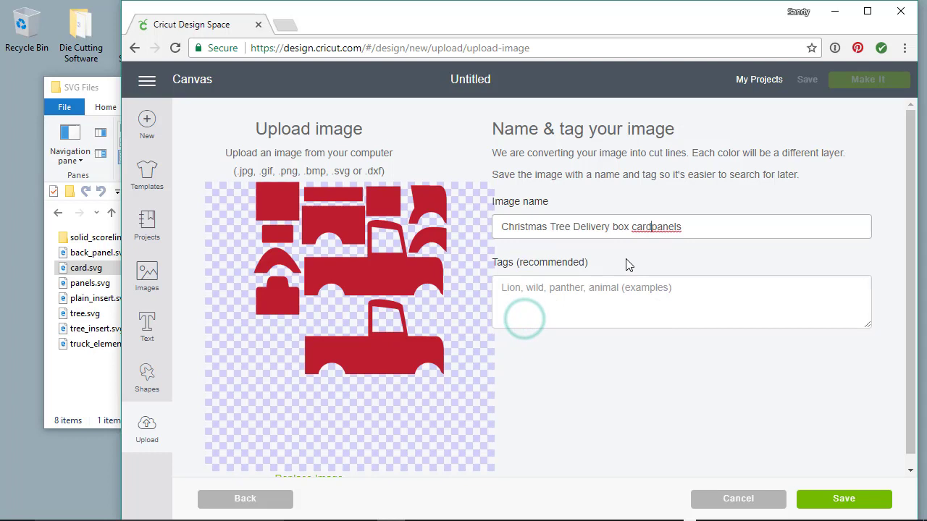
left_click(544, 304)
type("Christmas box car")
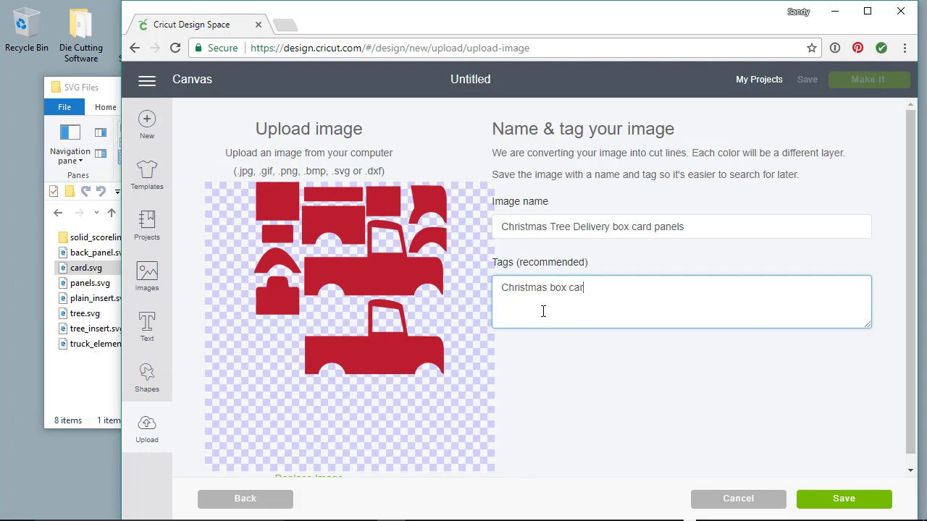
type("d, simply crafty svgs")
left_click(854, 501)
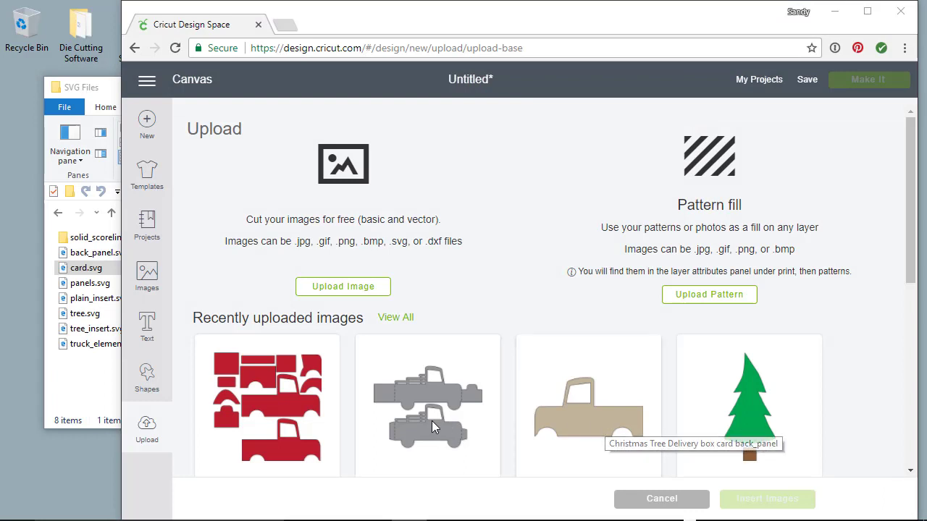
Select the red panels, grey trucks, tan truck, tree, tree insert and chassis uploads and insert all six
scroll(281, 427, "down", 2)
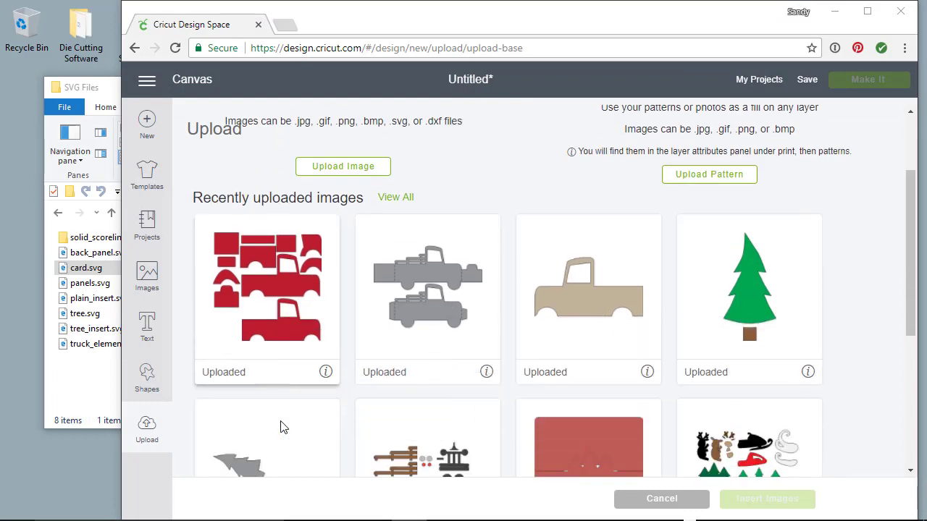
left_click(251, 306)
left_click(467, 301)
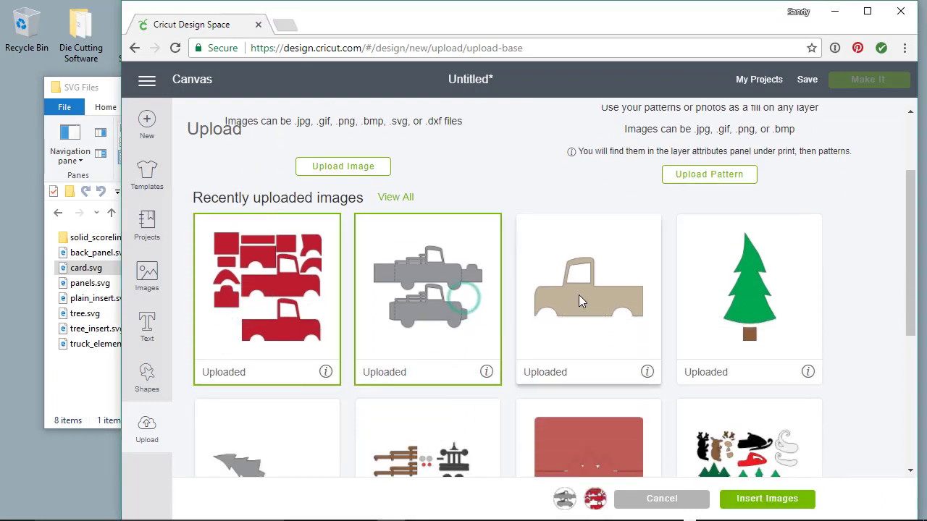
left_click(579, 294)
left_click(723, 279)
scroll(477, 329, "down", 2)
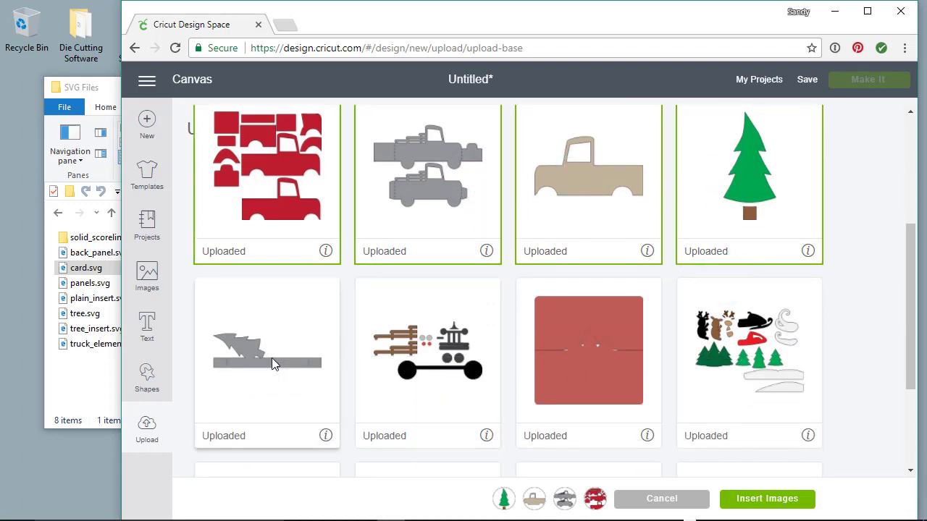
left_click(264, 358)
left_click(420, 352)
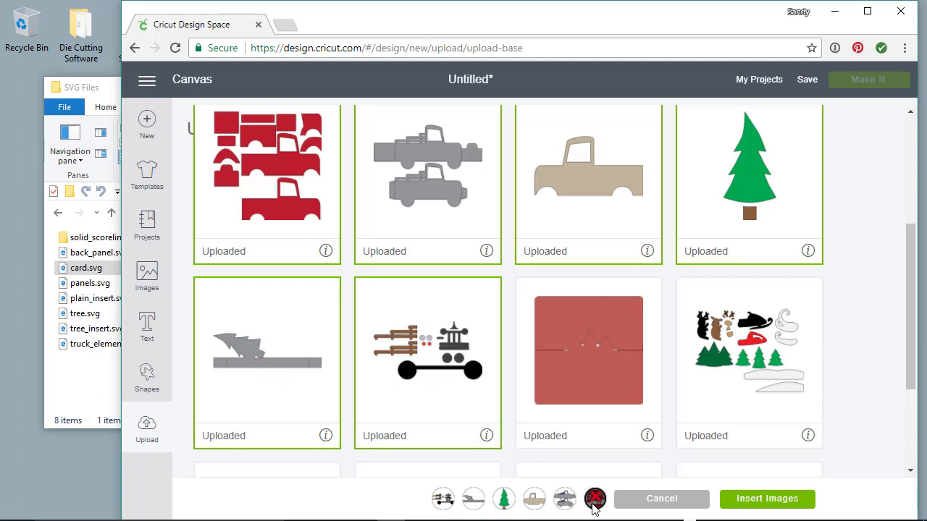
left_click(731, 505)
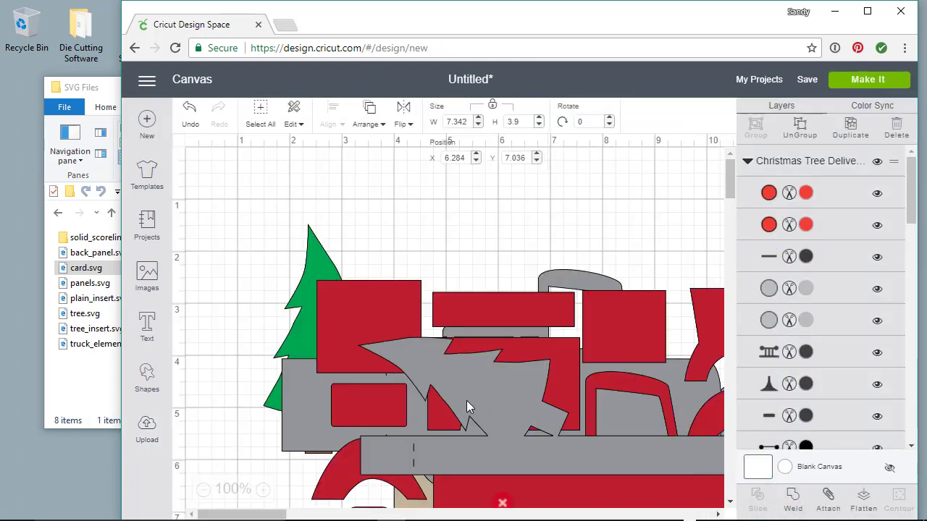
Zoom out to 25% and drag the truck pieces, red panels, grey trucks and tan truck apart
left_click(205, 490)
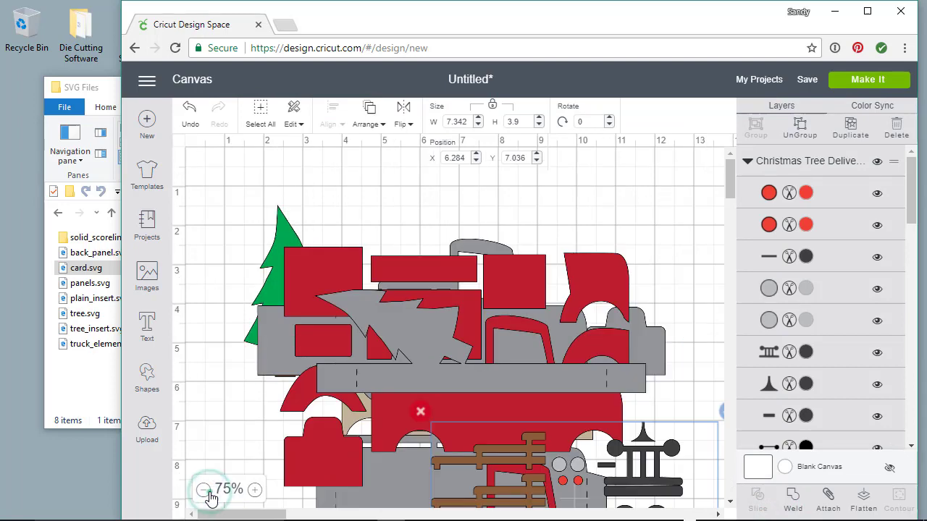
left_click(205, 490)
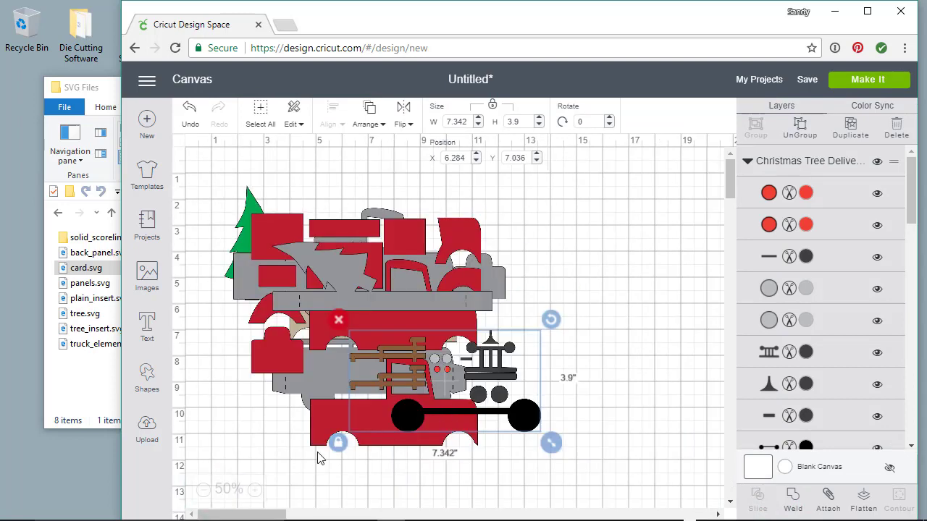
left_click(204, 490)
left_click_drag(329, 275, 551, 366)
left_click_drag(264, 241, 460, 246)
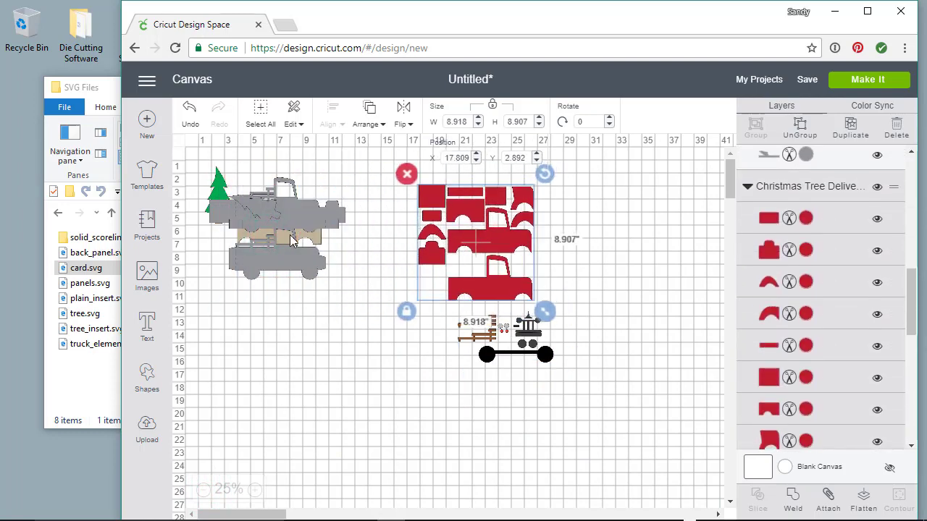
left_click_drag(267, 210, 219, 292)
left_click_drag(258, 239, 417, 434)
Place the tree insert top left, the green tree beside the trucks, and zoom back to 50%
left_click_drag(284, 328, 283, 292)
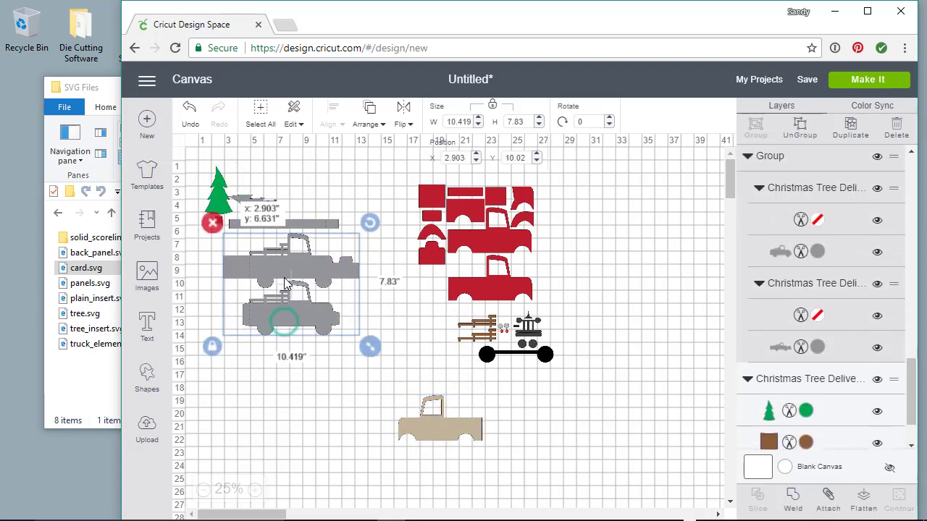
left_click_drag(276, 219, 288, 202)
left_click_drag(228, 190, 400, 316)
left_click_drag(440, 421, 397, 383)
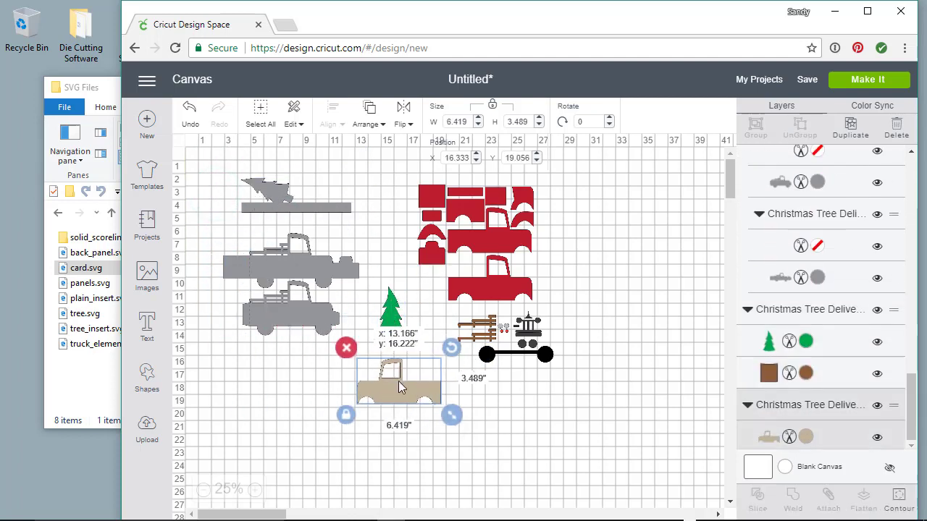
left_click(255, 490)
scroll(383, 398, "up", 5)
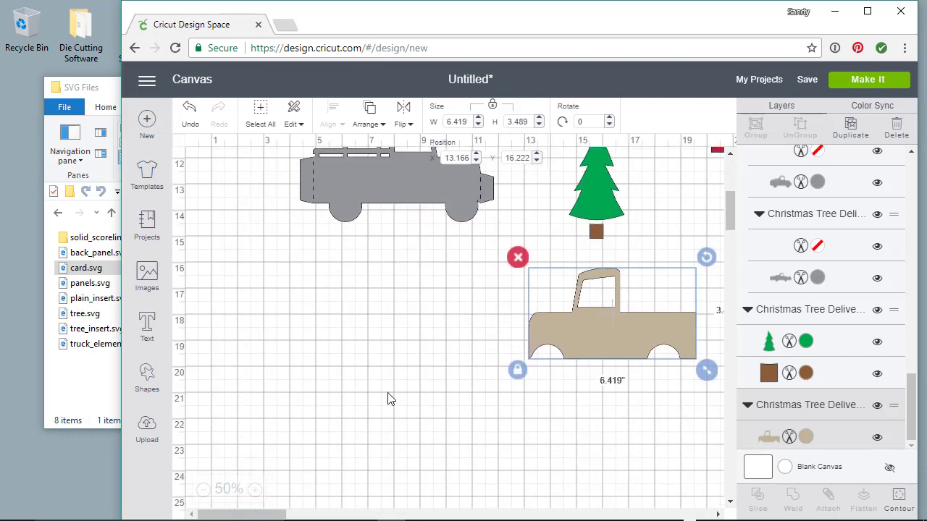
scroll(383, 397, "down", 2)
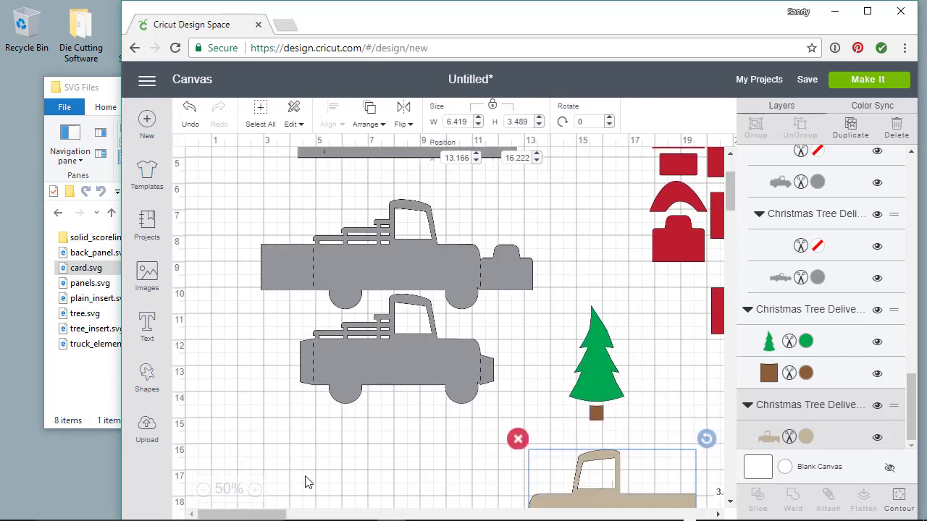
scroll(310, 479, "up", 3)
left_click_drag(357, 395, 337, 358)
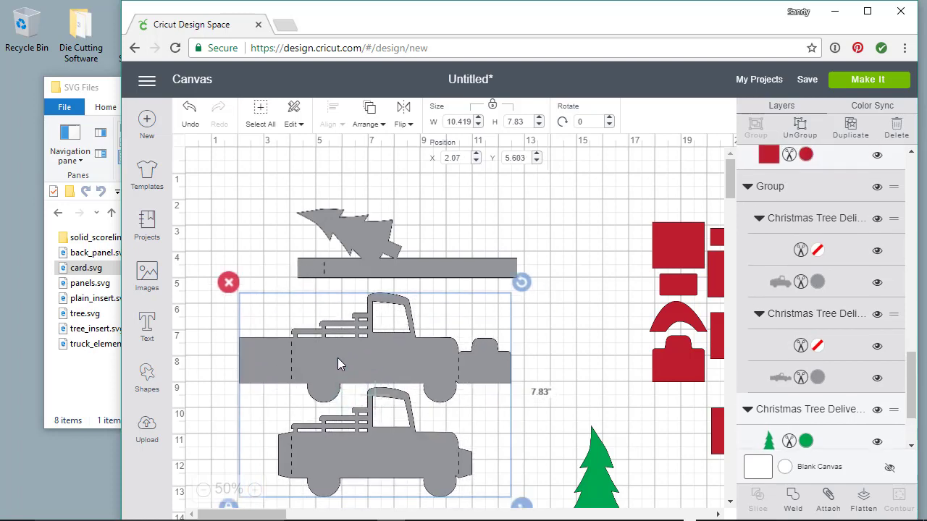
Save the design as the project 'Christmas Tree Delivery Box Card'
left_click(807, 81)
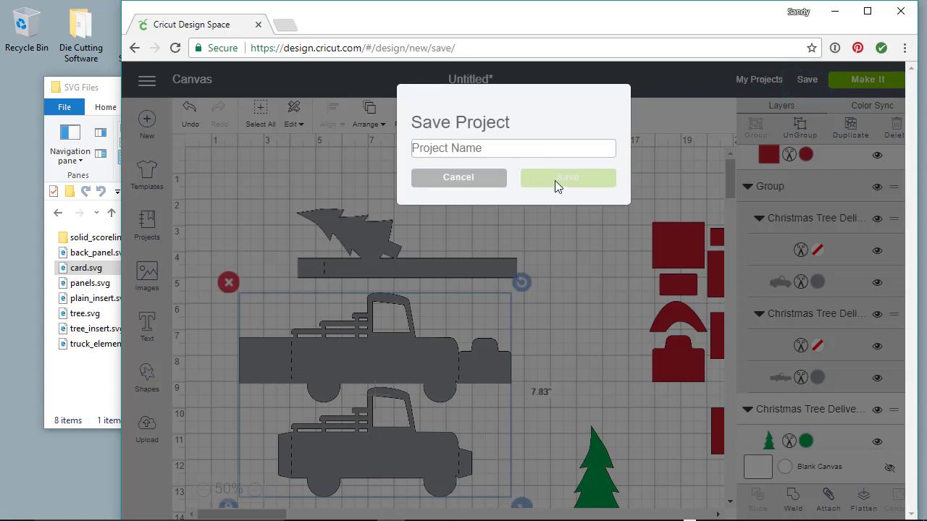
type("Christmas ")
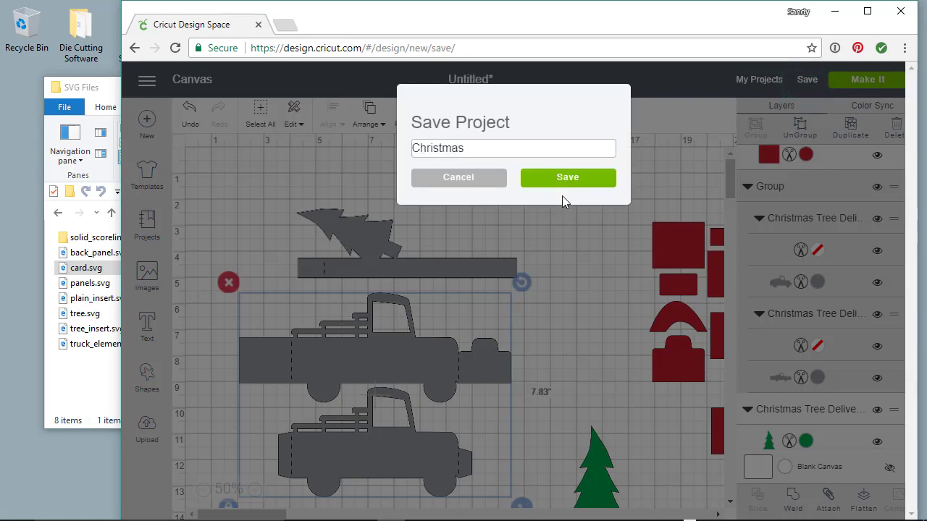
type("Tree Del")
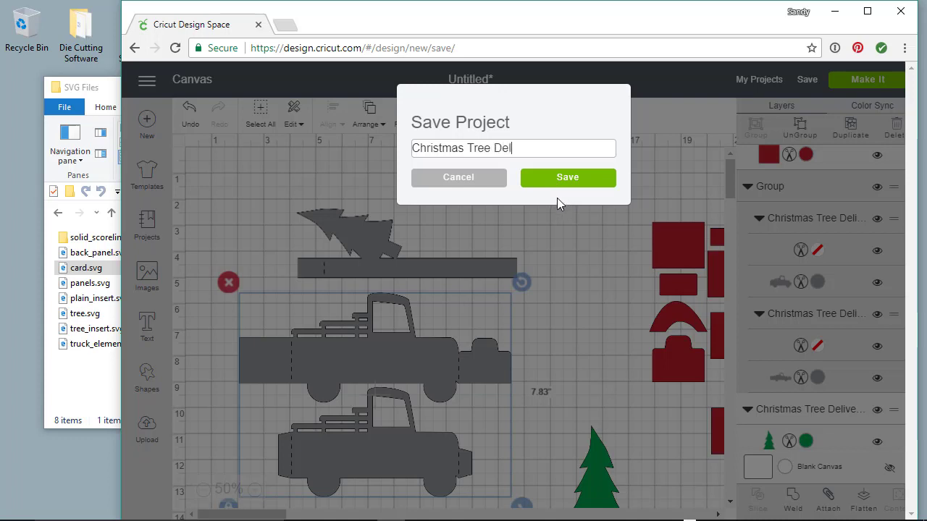
type("ivery Box ")
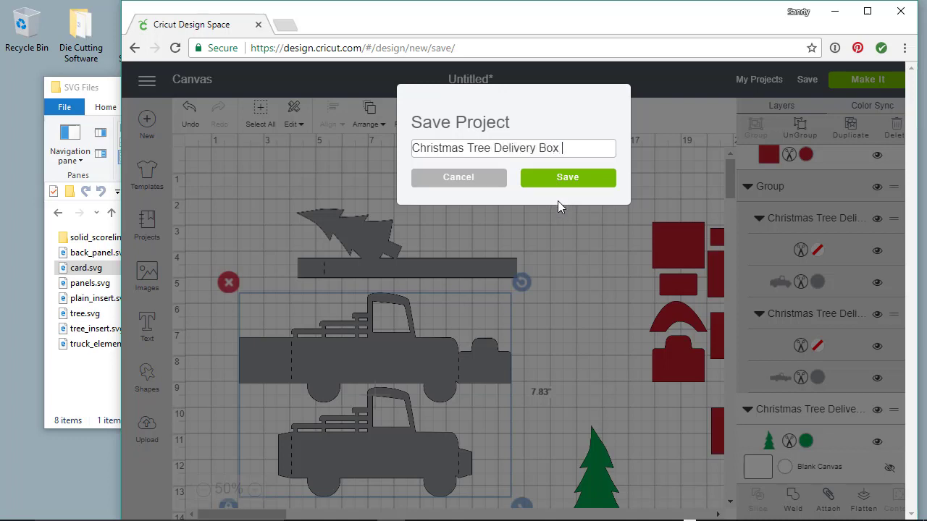
type("Card")
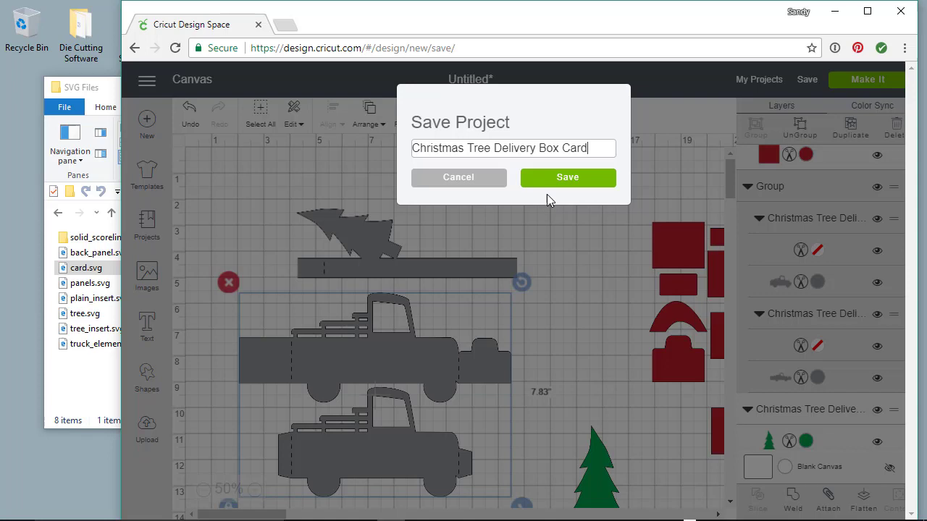
left_click(556, 186)
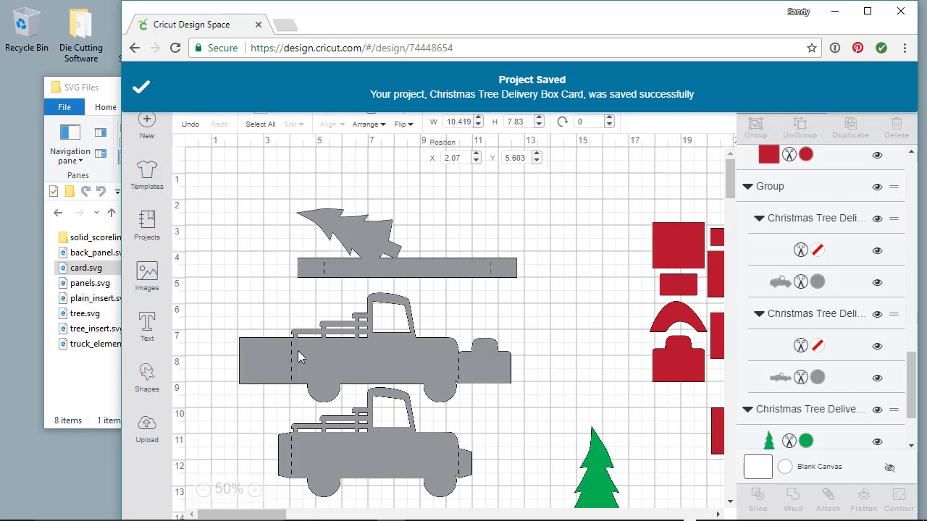
scroll(403, 344, "down", 3)
scroll(403, 344, "up", 3)
left_click(395, 361)
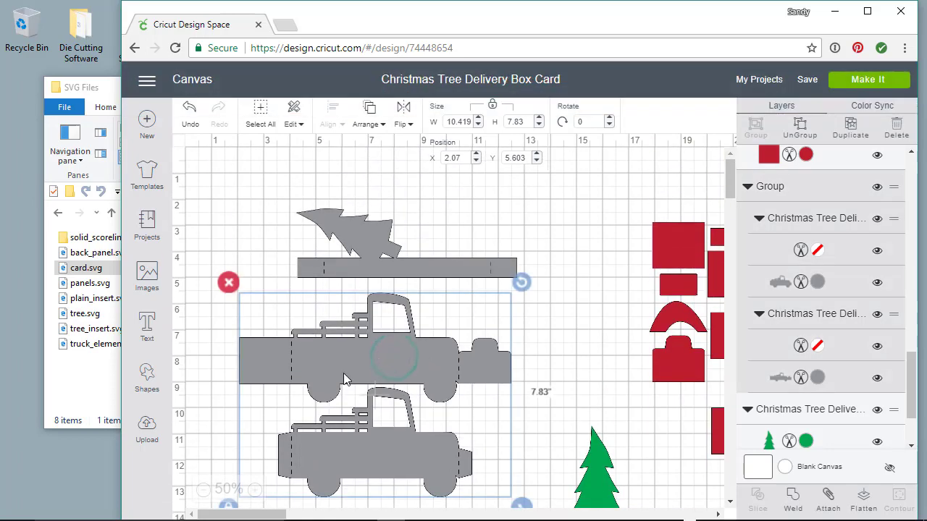